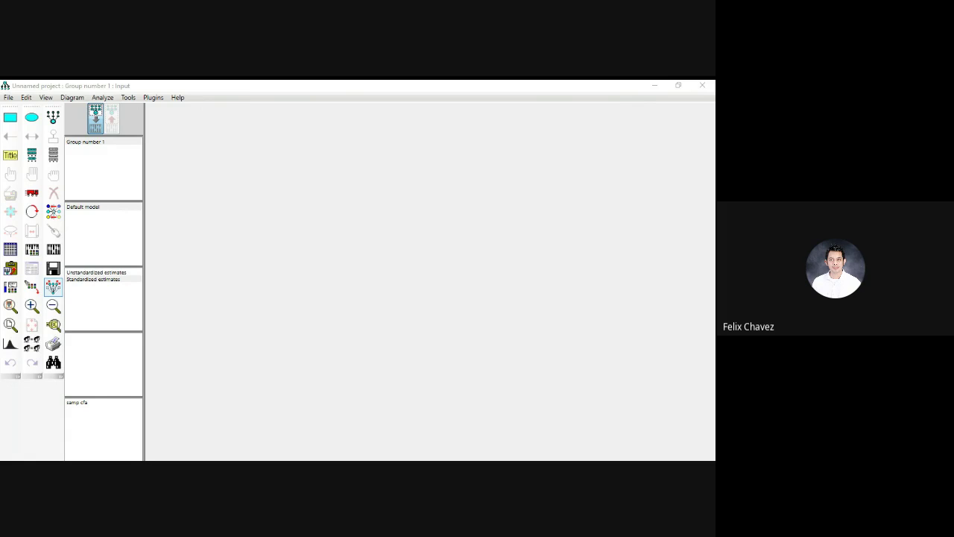
left_click(420, 437)
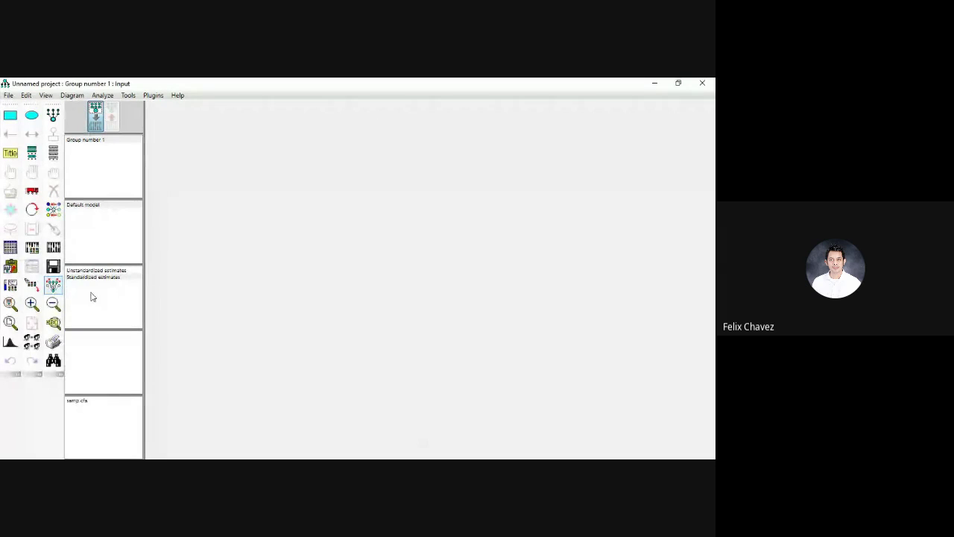
left_click(398, 457)
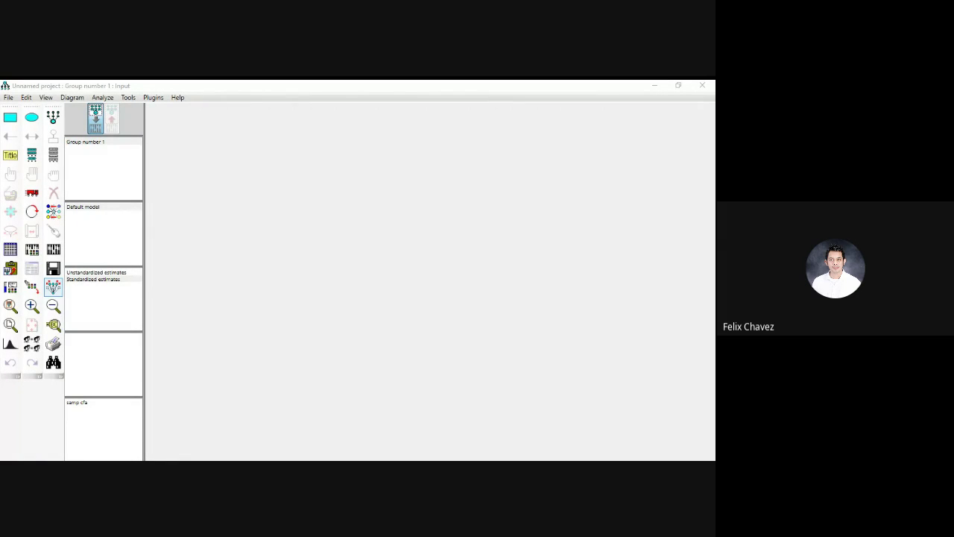
left_click(11, 254)
left_click(16, 246)
left_click(264, 322)
left_click(418, 259)
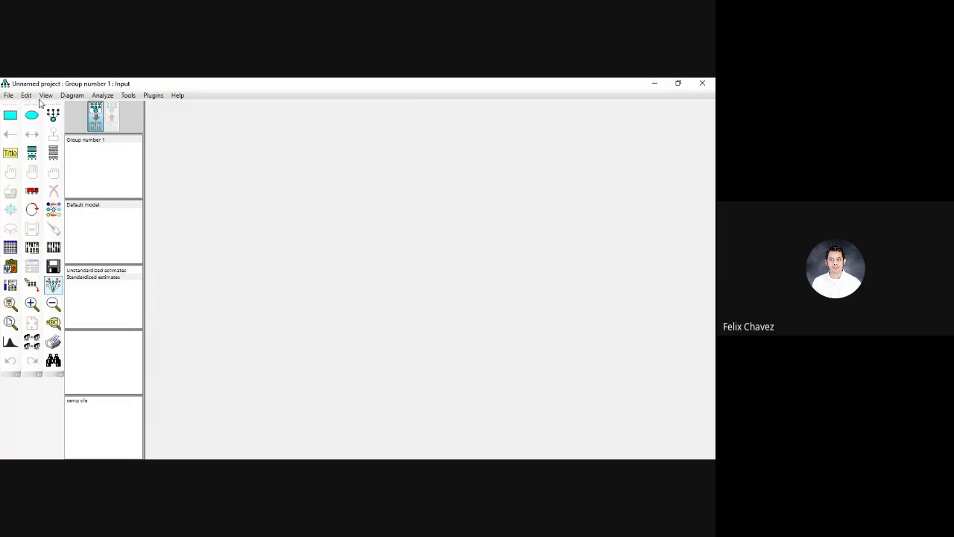
Step: Draw two equal observed-variable rectangles side by side and connect them with a path arrow pointing to the right one
left_click(9, 115)
left_click_drag(477, 254, 561, 298)
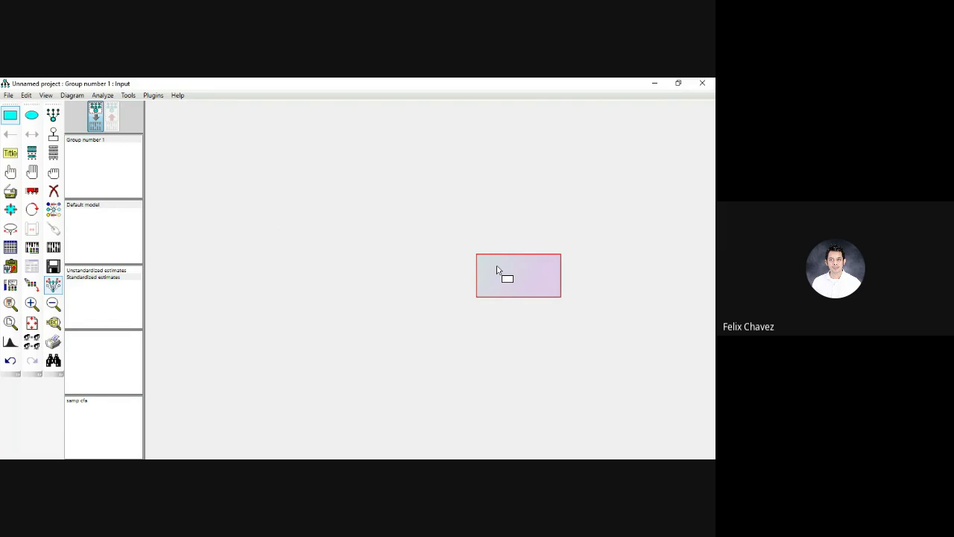
left_click(9, 177)
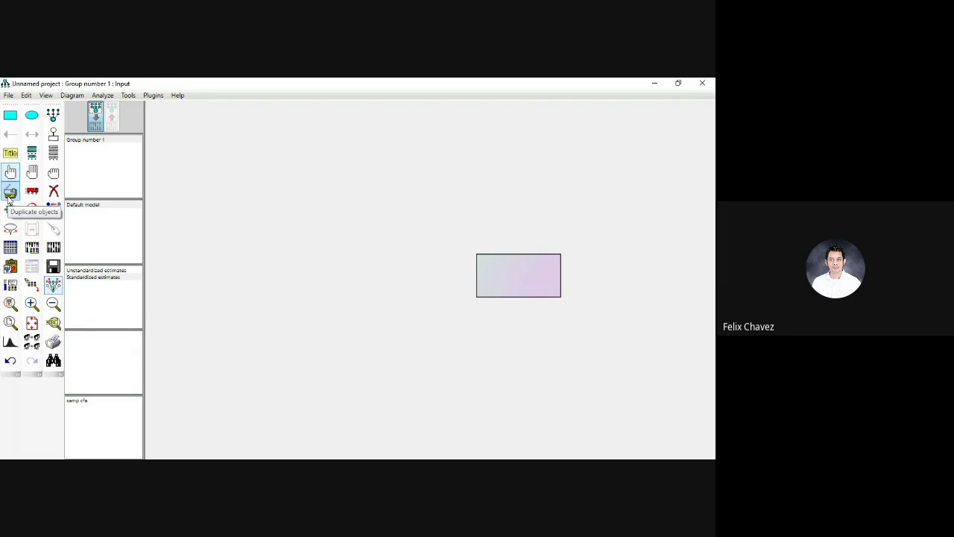
left_click(9, 192)
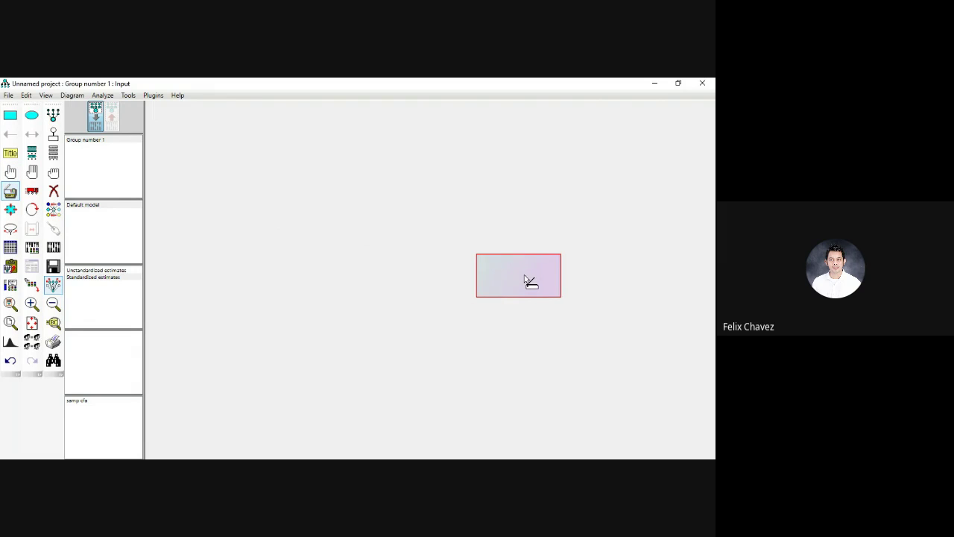
left_click_drag(525, 280, 403, 280)
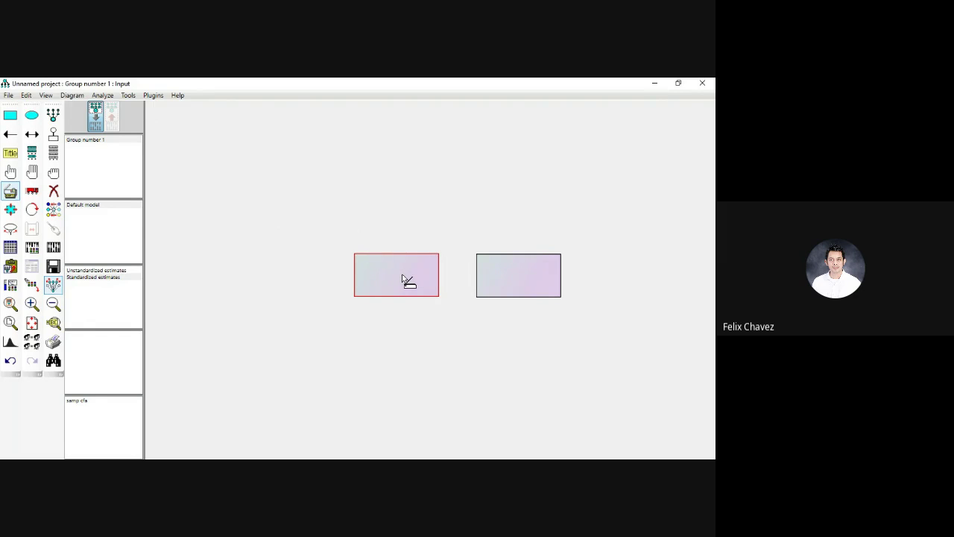
left_click(13, 136)
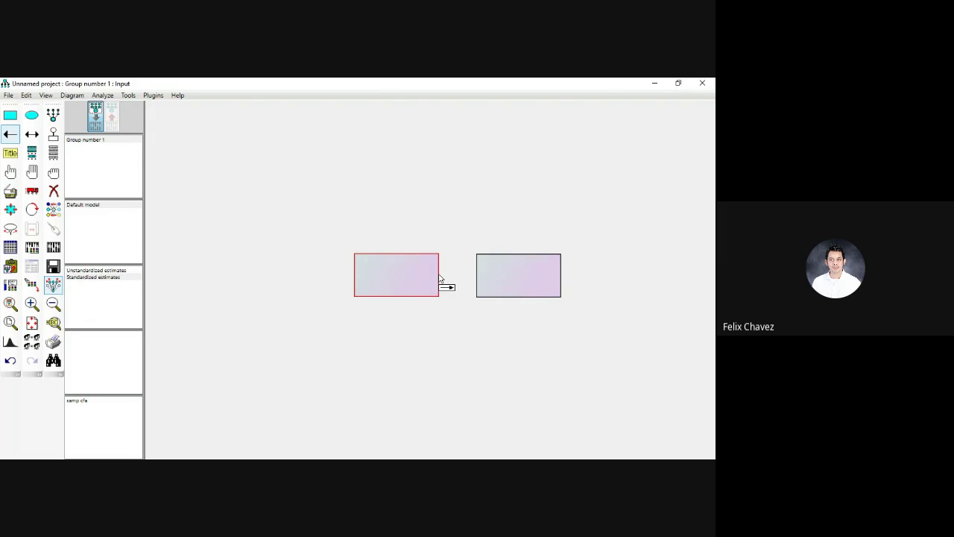
left_click_drag(440, 278, 479, 280)
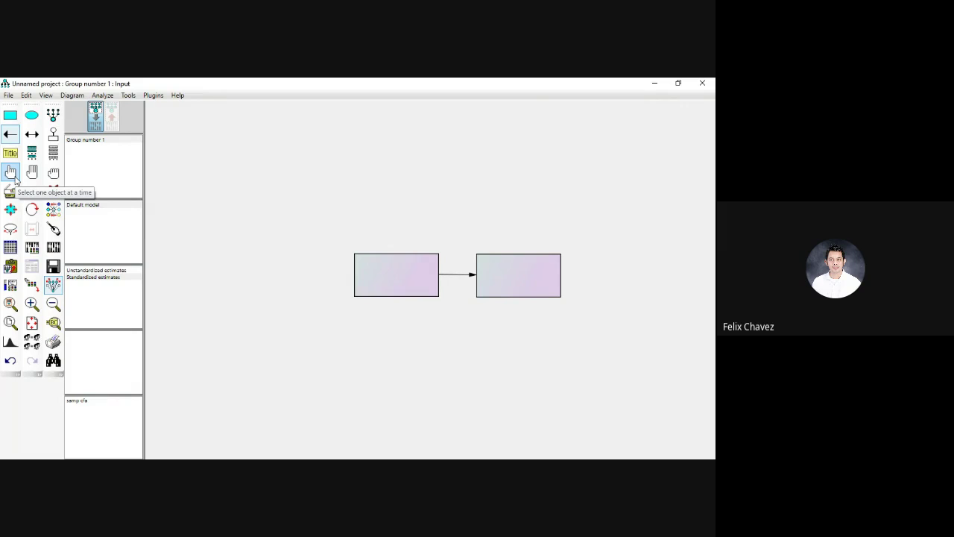
Step: Name the right rectangle Turnover and the left rectangle Turnover Intention
left_click(11, 173)
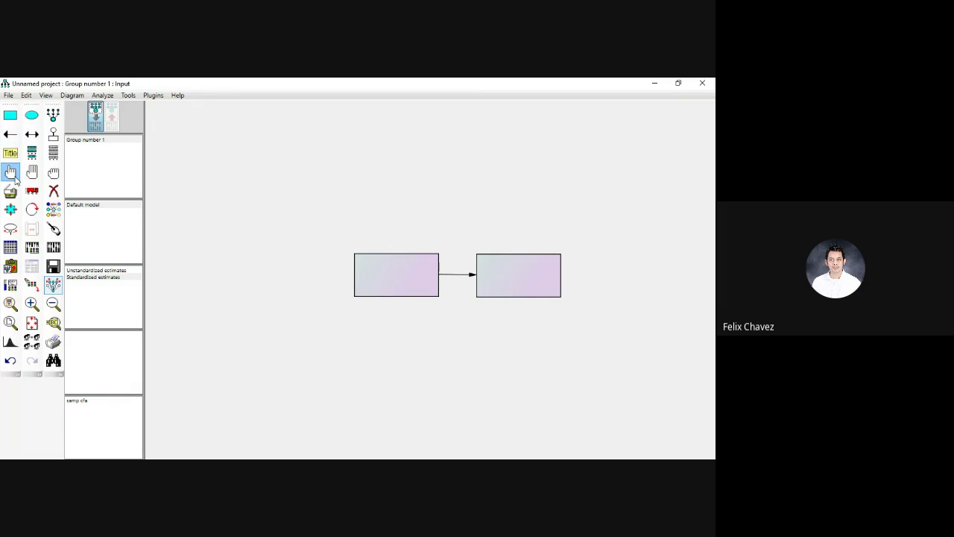
left_click(499, 284)
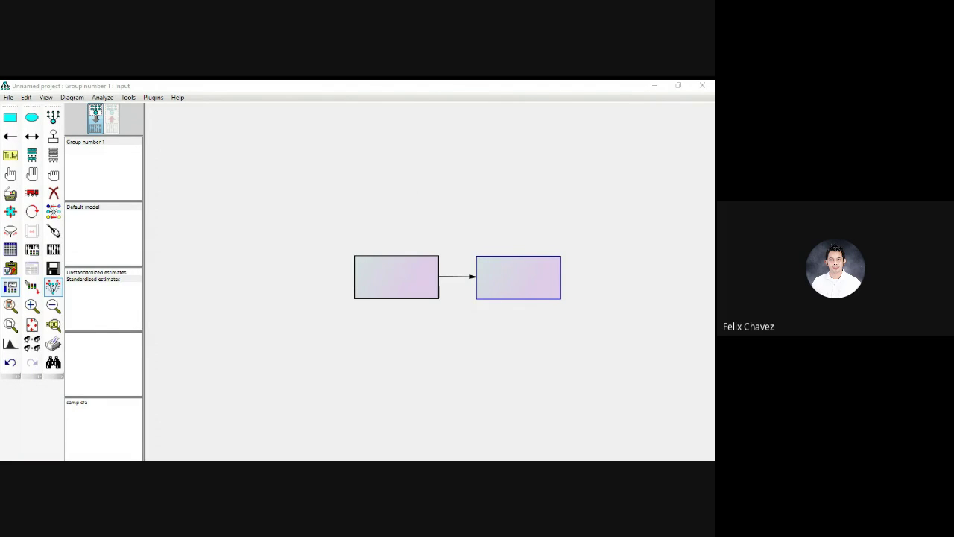
type("Turnover")
double_click(395, 275)
type("IntentionTurnover")
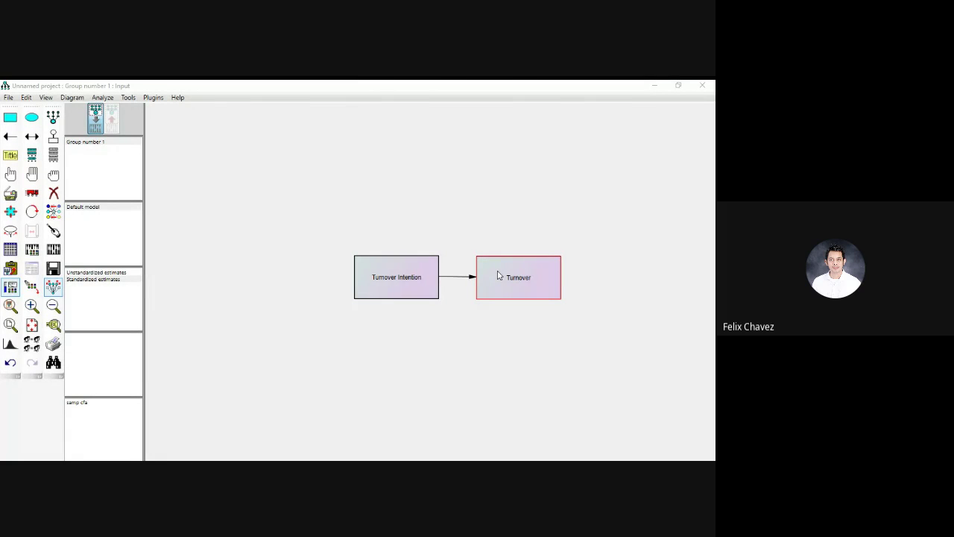
left_click(499, 275)
left_click(636, 130)
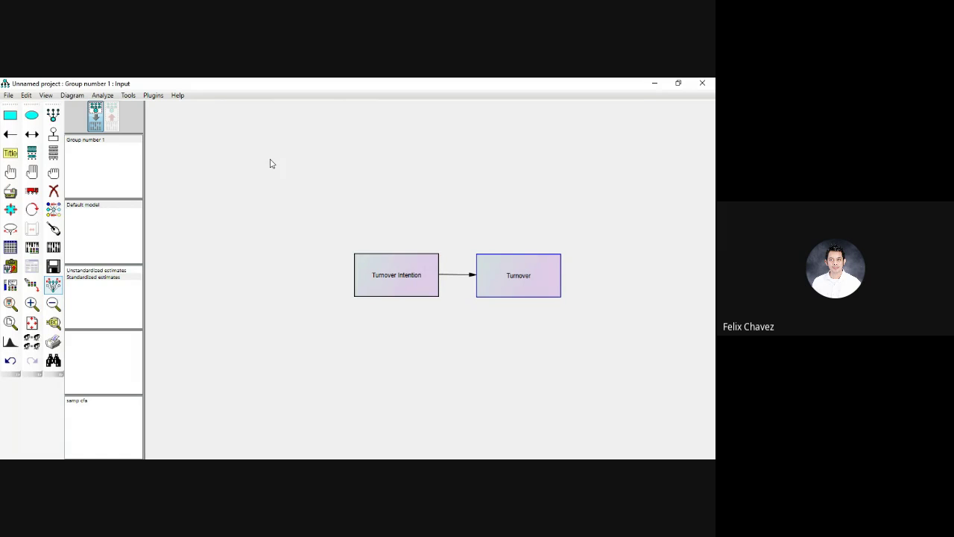
Step: Place three duplicates of the Turnover Intention rectangle in a column to its left
left_click(11, 191)
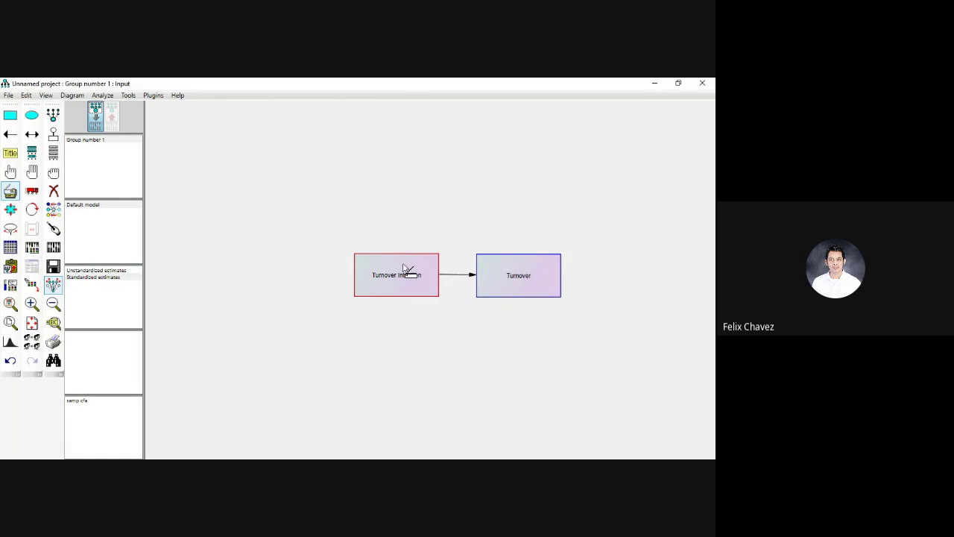
left_click_drag(405, 274, 268, 346)
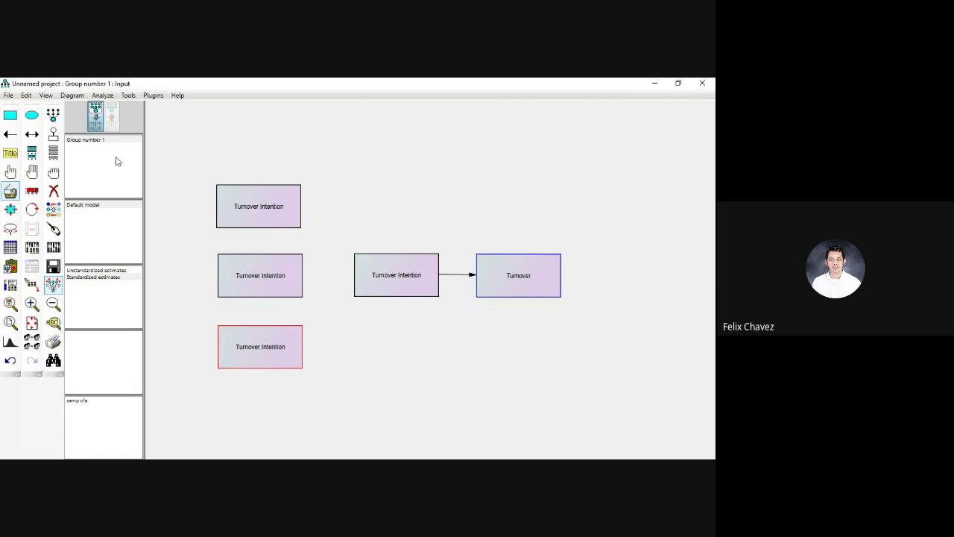
Step: Rename the topmost duplicate rectangle as Attitude
left_click(11, 172)
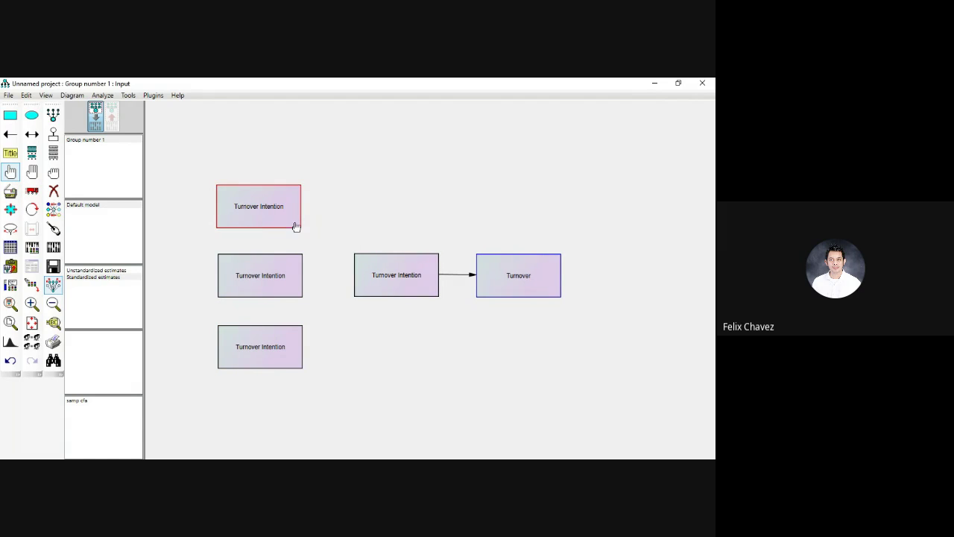
right_click(262, 224)
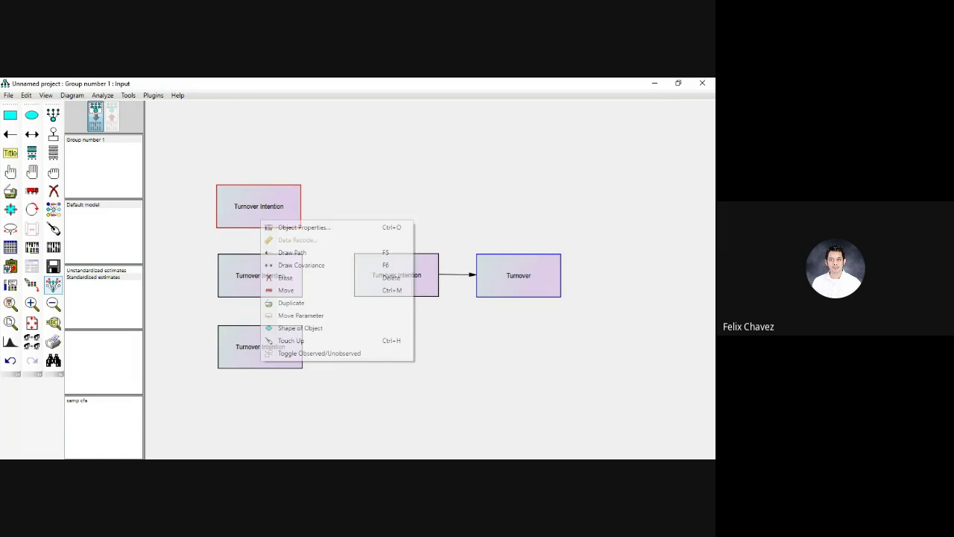
left_click(273, 228)
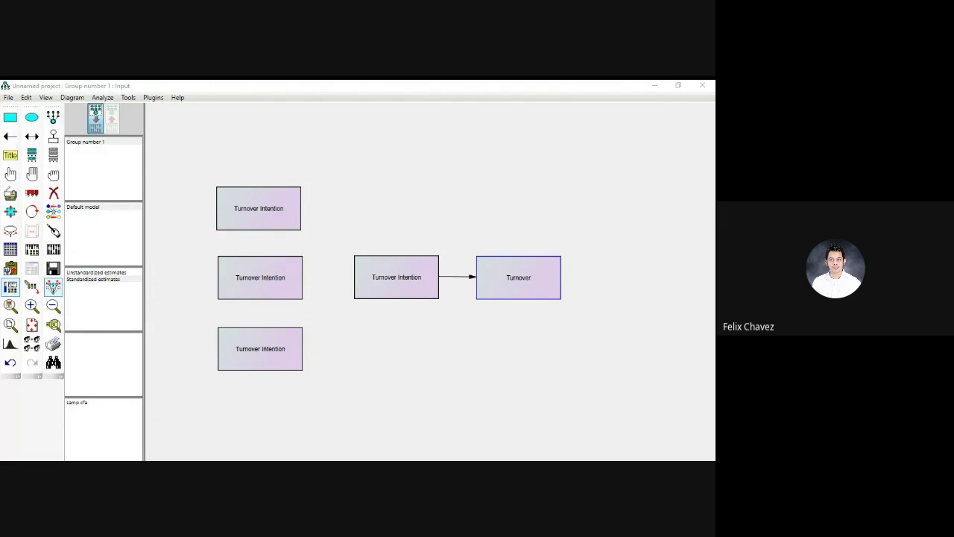
key("BackSpace")
key("BackSpace")
key("BackSpace")
key("BackSpace")
key("BackSpace")
key("BackSpace")
key("BackSpace")
key("BackSpace")
key("BackSpace")
key("BackSpace")
key("BackSpace")
key("BackSpace")
key("BackSpace")
key("BackSpace")
key("BackSpace")
key("BackSpace")
key("BackSpace")
key("BackSpace")
type("Attitude")
Step: Rename the middle duplicate as Subjective Norm and the lowest one as Perceived Behavioral Control
type("Subjective Norm")
type("Pe")
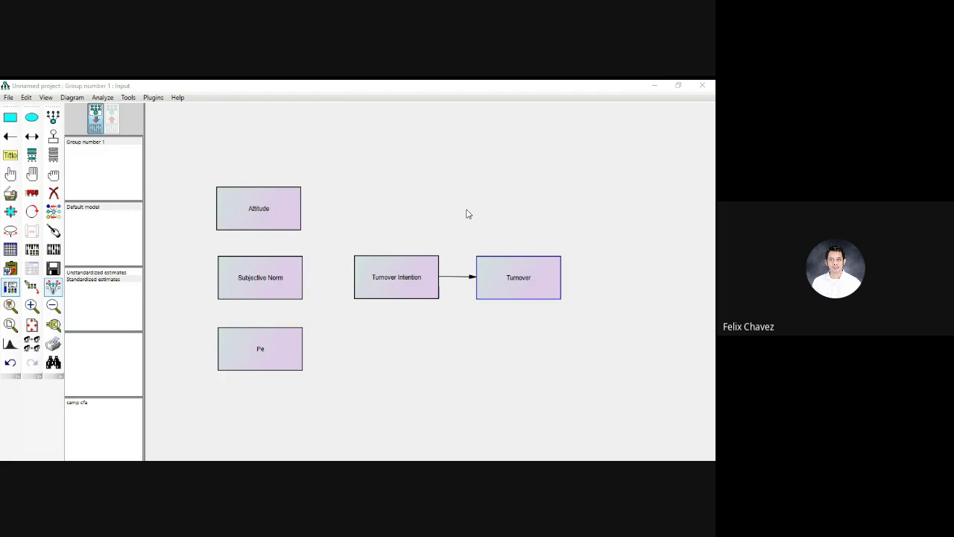
type("rceived Behavioral")
type("Control")
Step: Draw paths from Attitude, Subjective Norm and Perceived Behavioral Control to Turnover Intention, plus one from Perceived Behavioral Control to Turnover
left_click(10, 135)
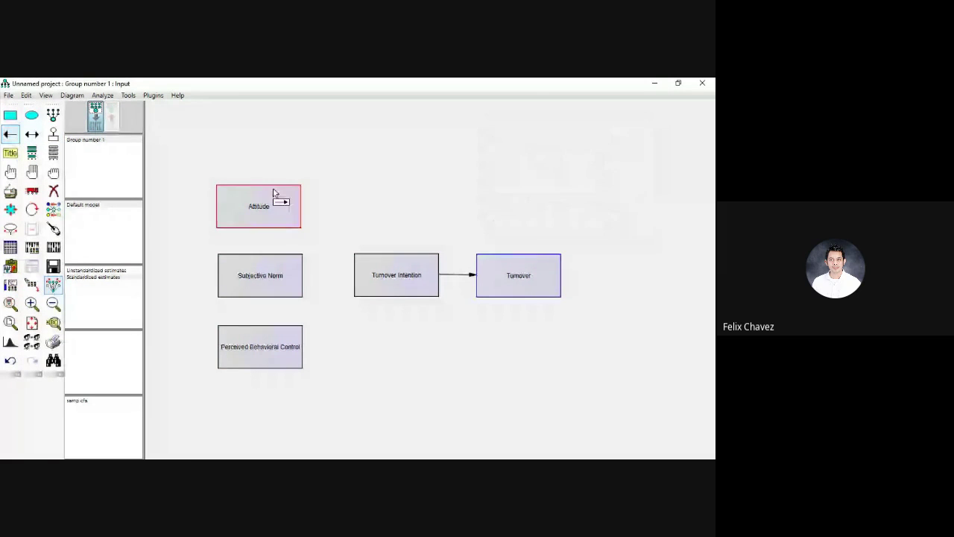
mouse_move(273, 193)
left_mouse_down()
mouse_move(315, 217)
mouse_move(316, 234)
mouse_move(364, 286)
left_mouse_up()
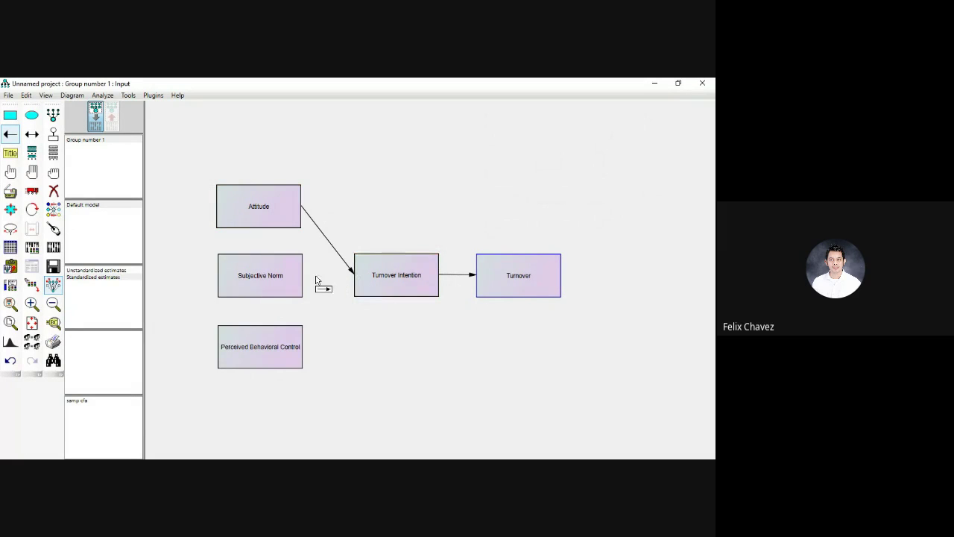
left_click_drag(302, 282, 358, 281)
mouse_move(302, 361)
left_mouse_down()
mouse_move(336, 306)
mouse_move(363, 290)
left_mouse_up()
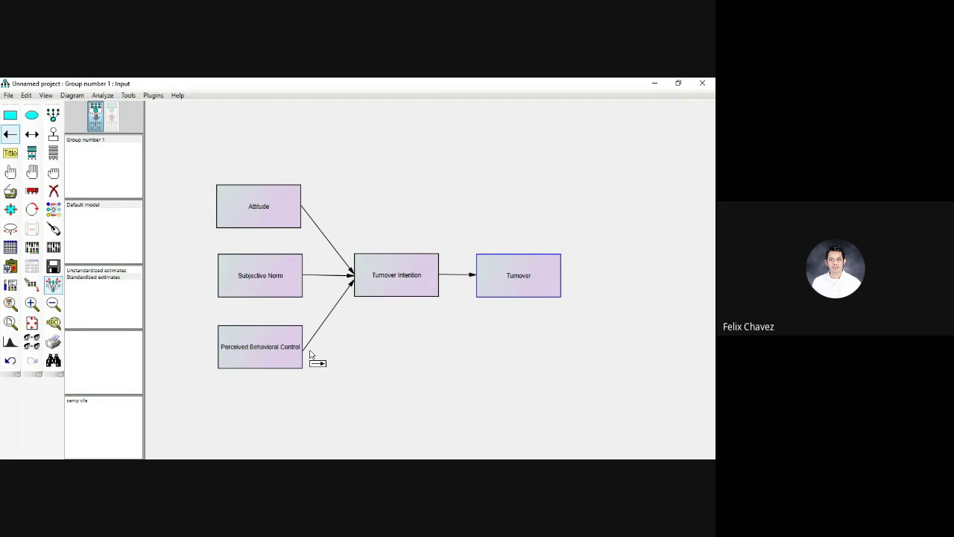
left_click_drag(309, 364, 485, 288)
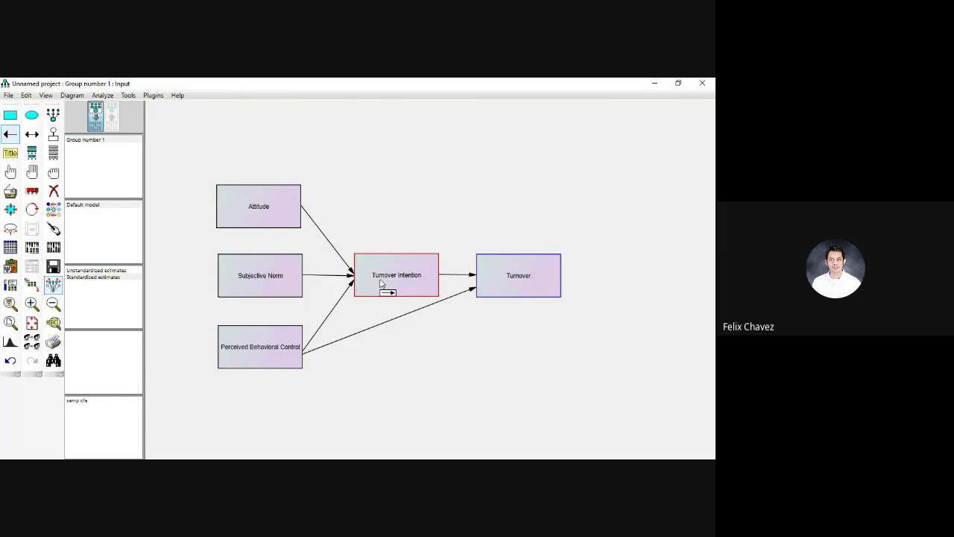
Step: Add an error variable to Turnover Intention and to Turnover, and name the unobserved variables automatically
left_click(53, 136)
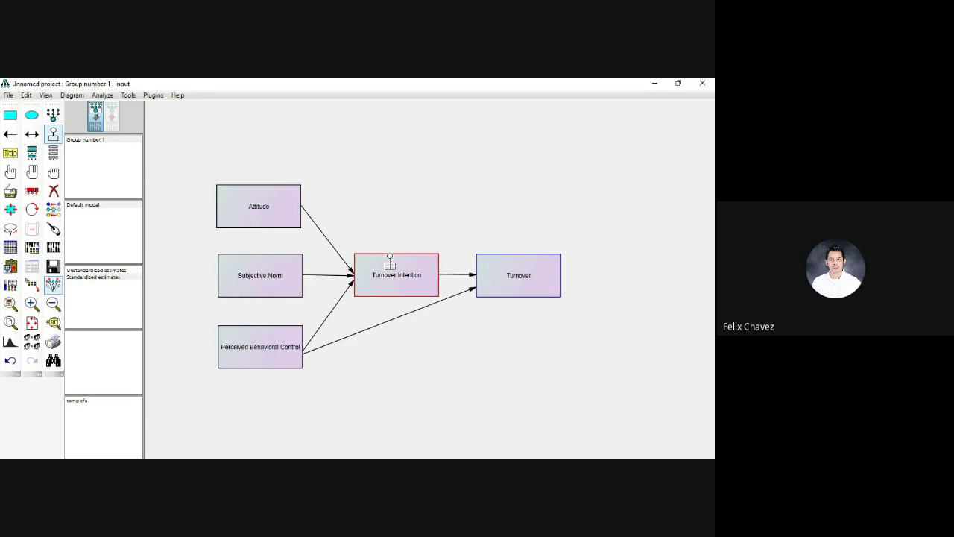
left_click(390, 261)
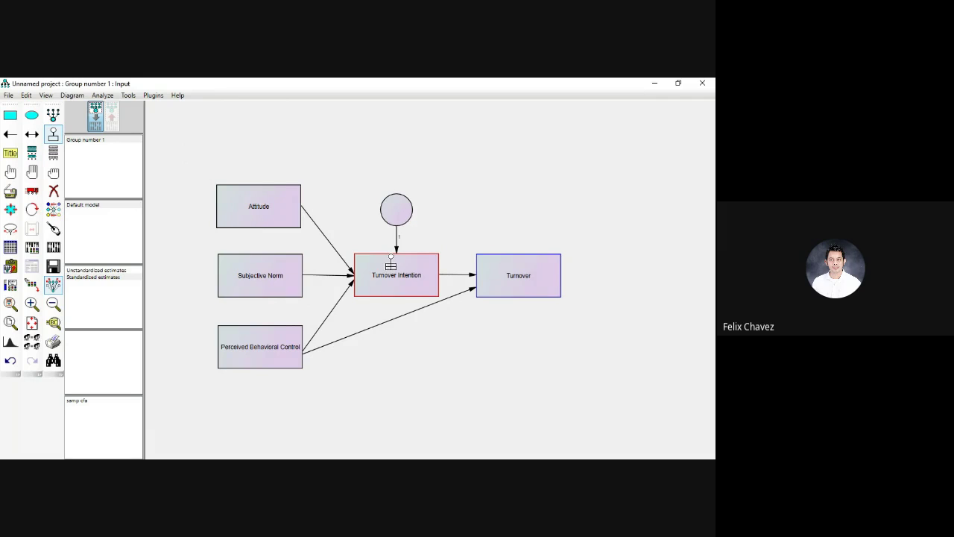
left_click(516, 263)
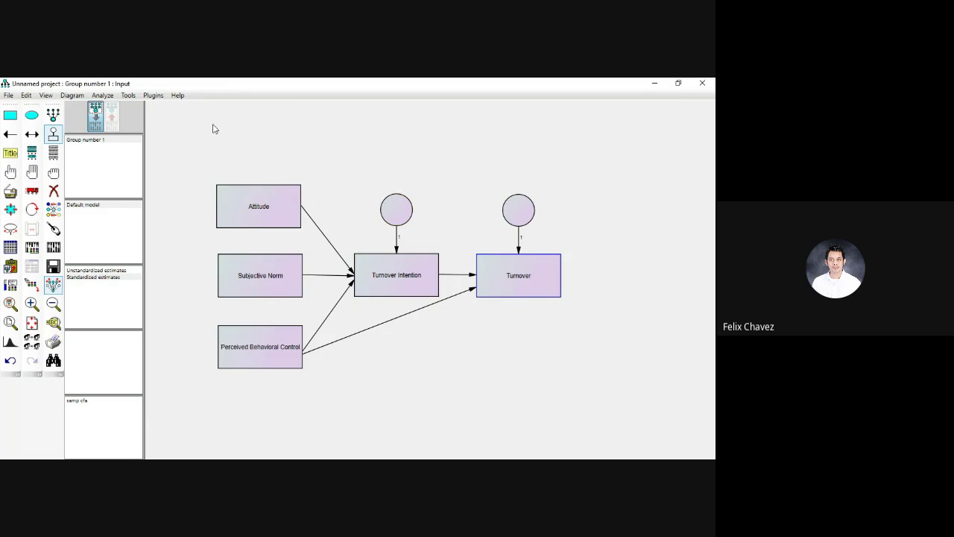
left_click(152, 95)
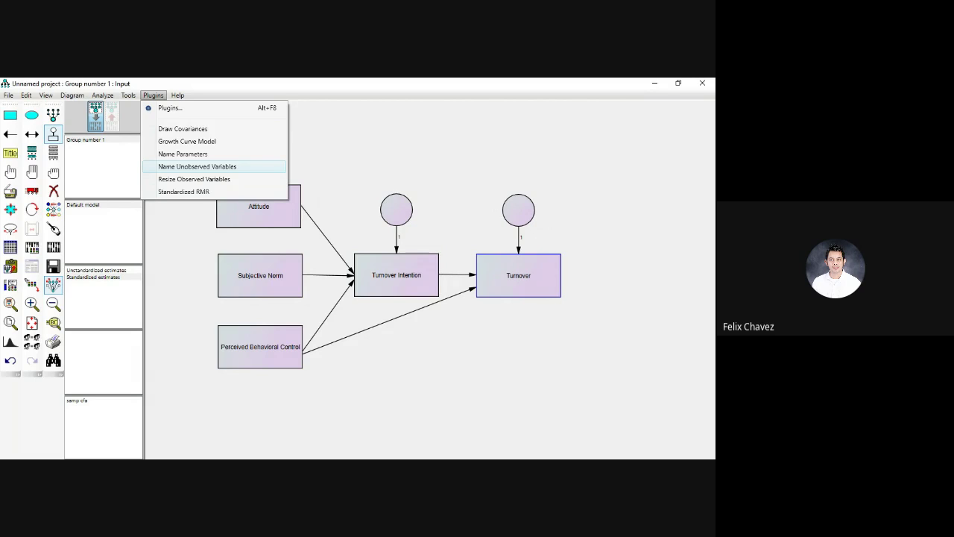
left_click(215, 167)
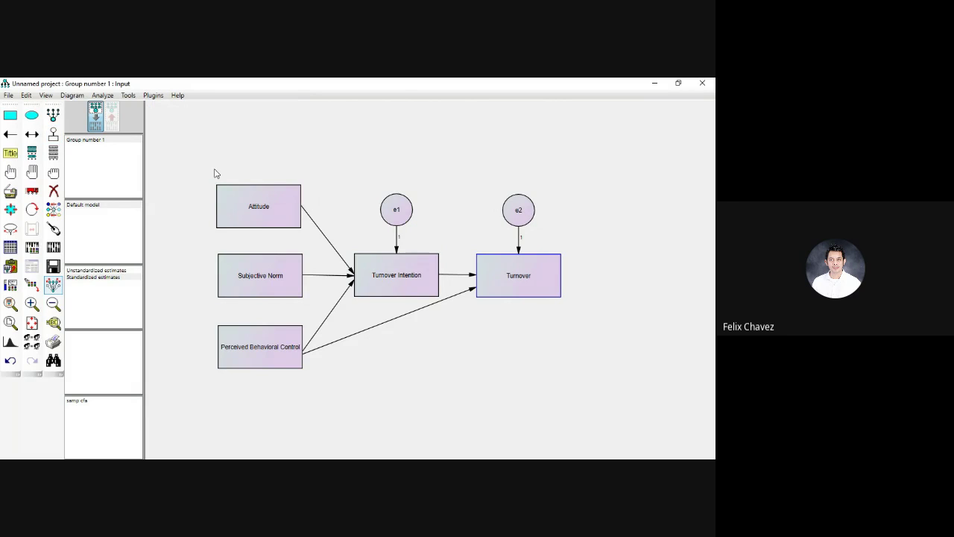
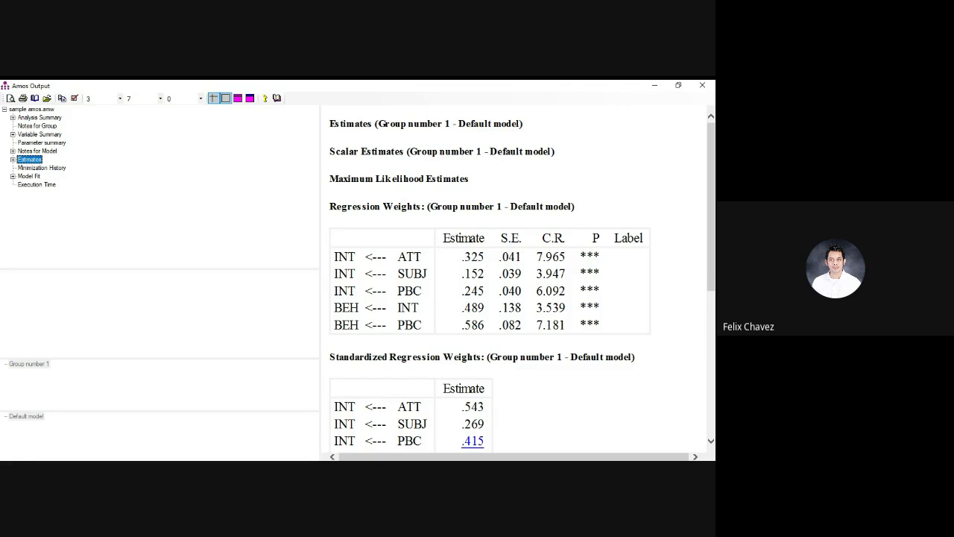
Step: Examine the regression weights, their significance, the standardized weights, variances and squared multiple correlations in the estimates output, and close the output
key("alt+Tab")
key("alt+Tab")
scroll(514, 307, "down", 5)
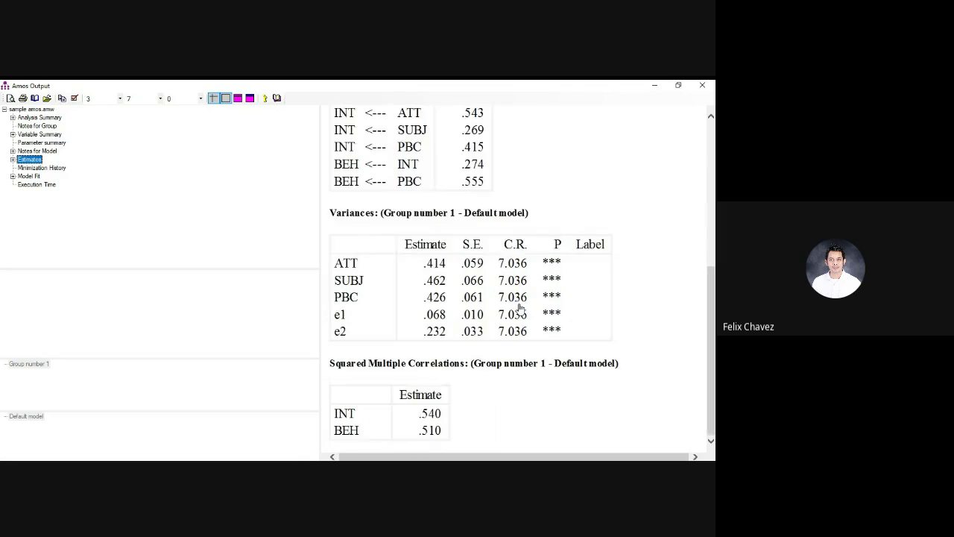
scroll(517, 309, "up", 5)
scroll(520, 307, "down", 3)
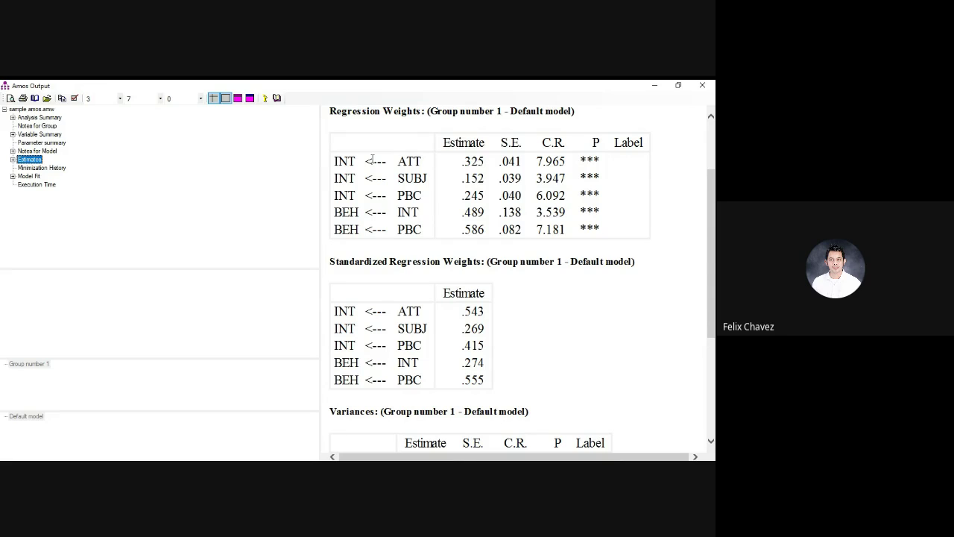
left_click(461, 311)
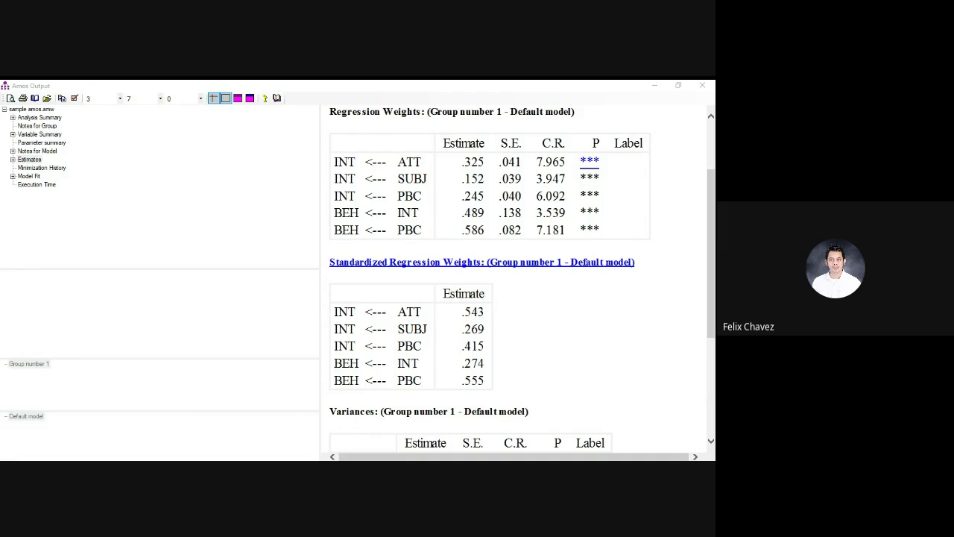
left_click(666, 164)
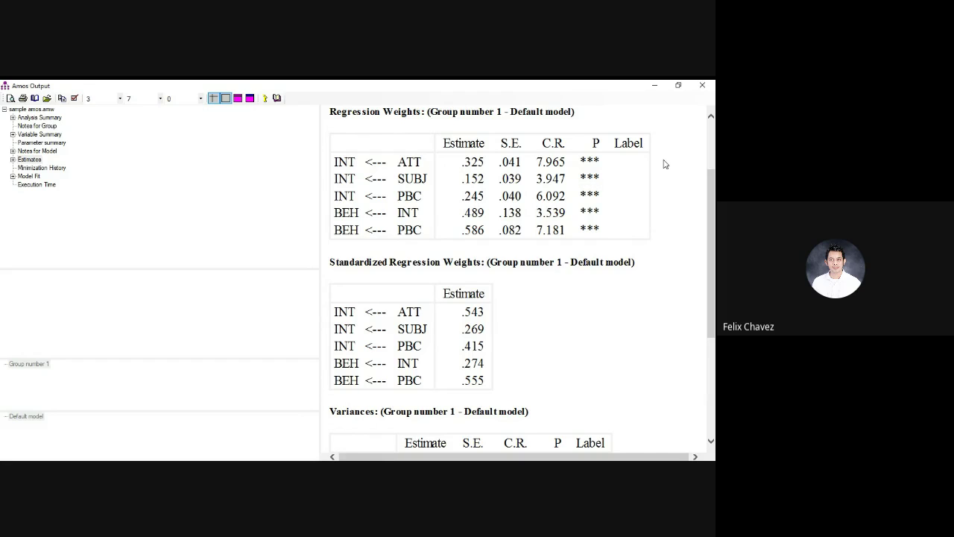
left_click(666, 164)
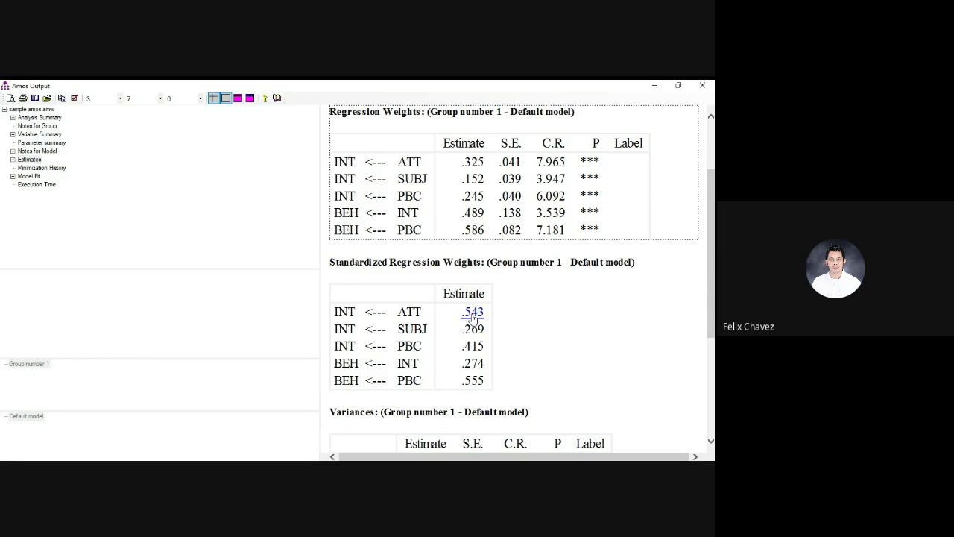
left_click(702, 85)
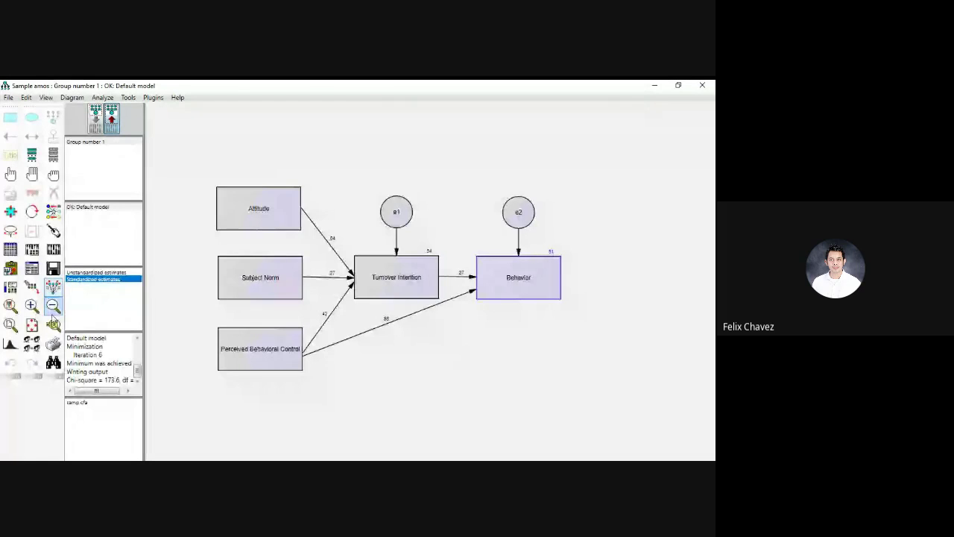
Step: Review the standardized estimates on the path diagram and the squared multiple correlations in the estimates output, and close the output
left_click(32, 305)
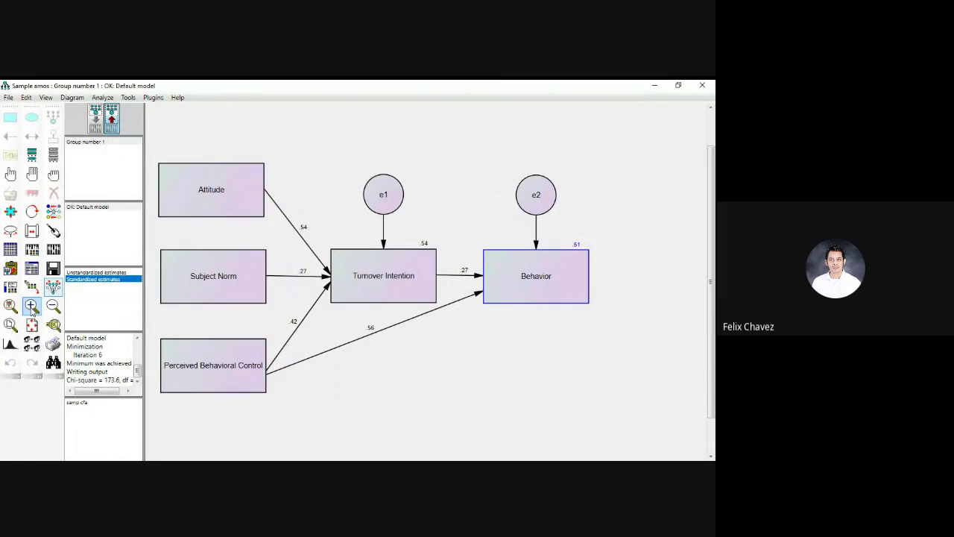
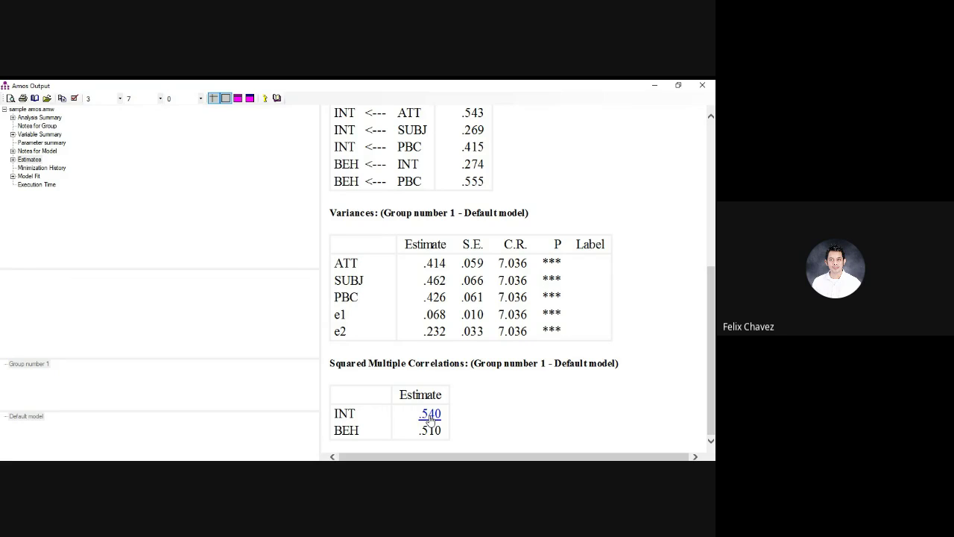
left_click(702, 85)
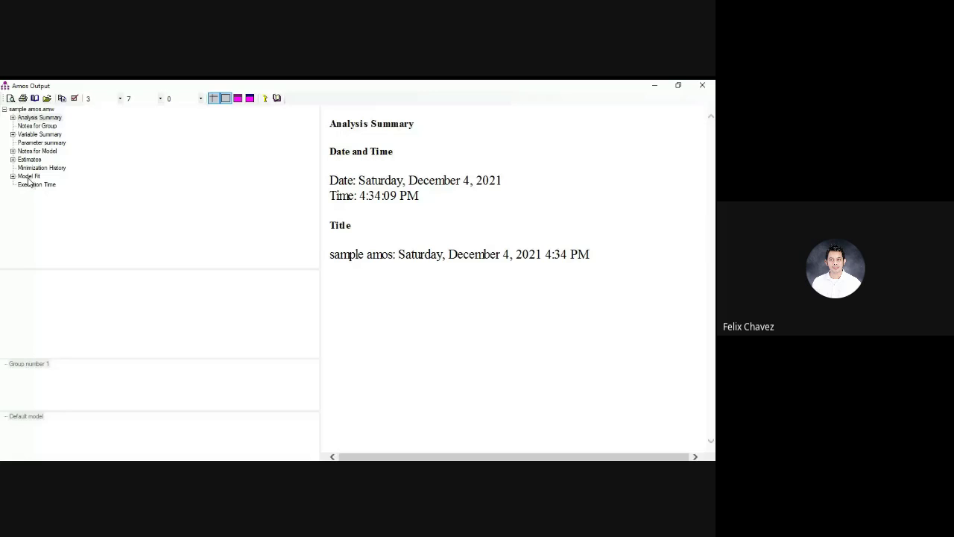
Step: Examine the model fit summary in a widened results pane, covering CMIN/DF, RMR, GFI, the baseline comparisons and RMSEA with PCLOSE for the default model
left_click(28, 177)
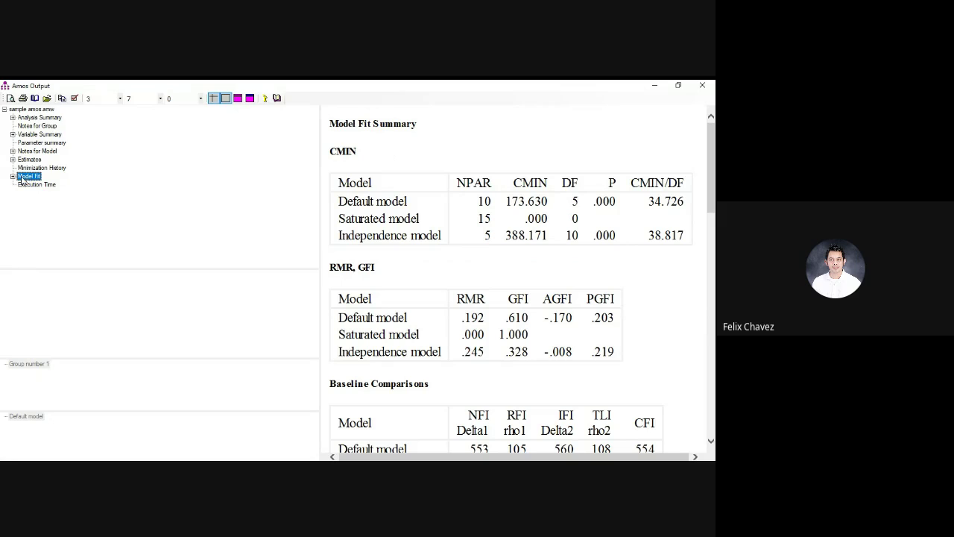
left_click(319, 201)
left_click_drag(319, 200, 201, 189)
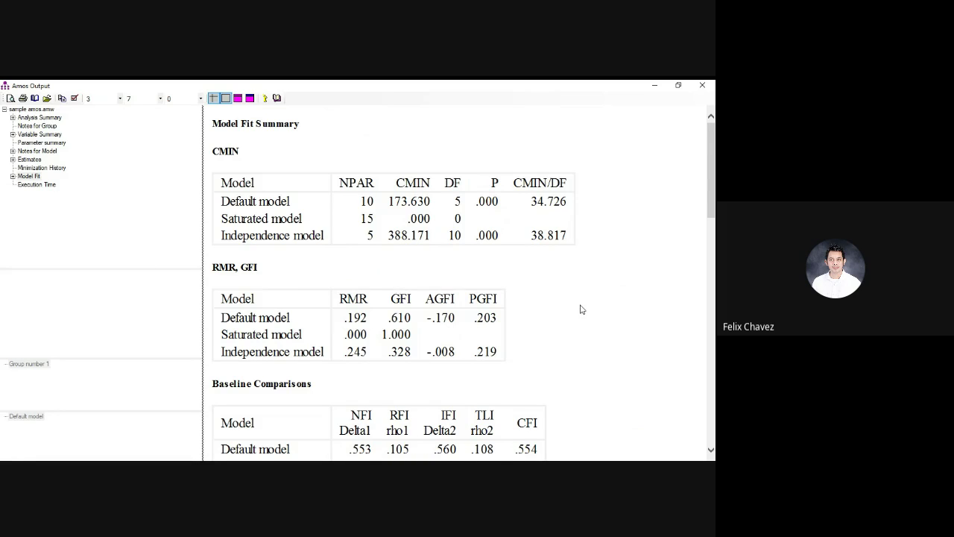
scroll(581, 309, "down", 4)
scroll(581, 309, "up", 4)
scroll(403, 313, "down", 5)
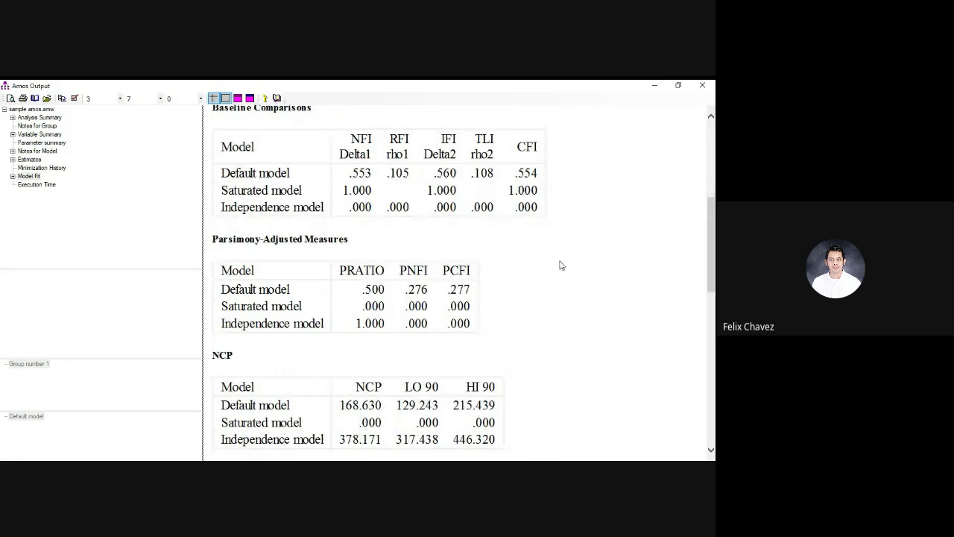
scroll(560, 264, "up", 1)
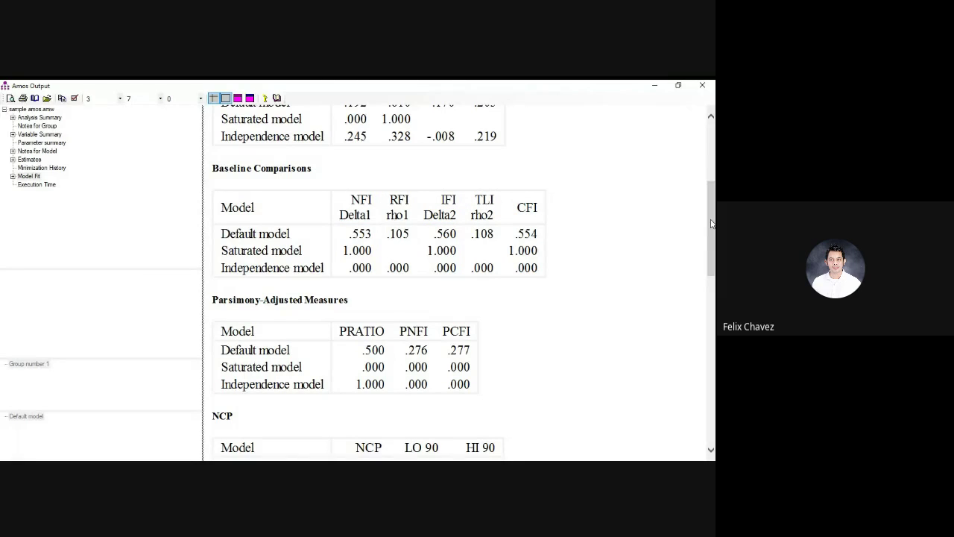
left_click_drag(707, 219, 702, 344)
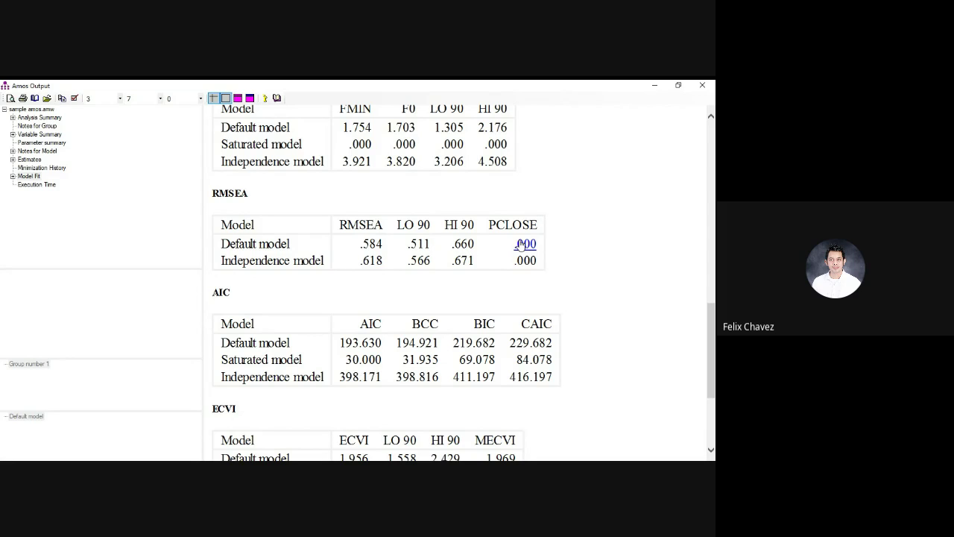
scroll(616, 213, "up", 10)
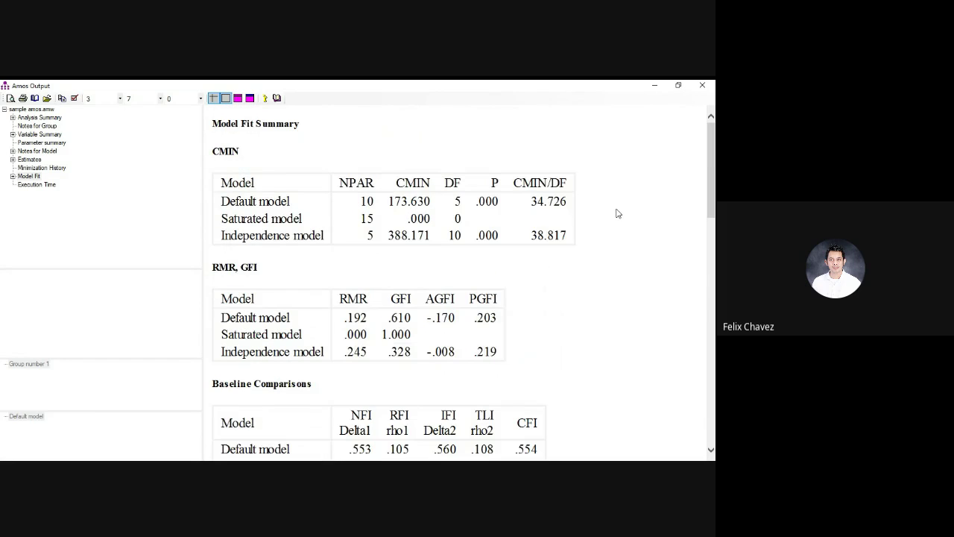